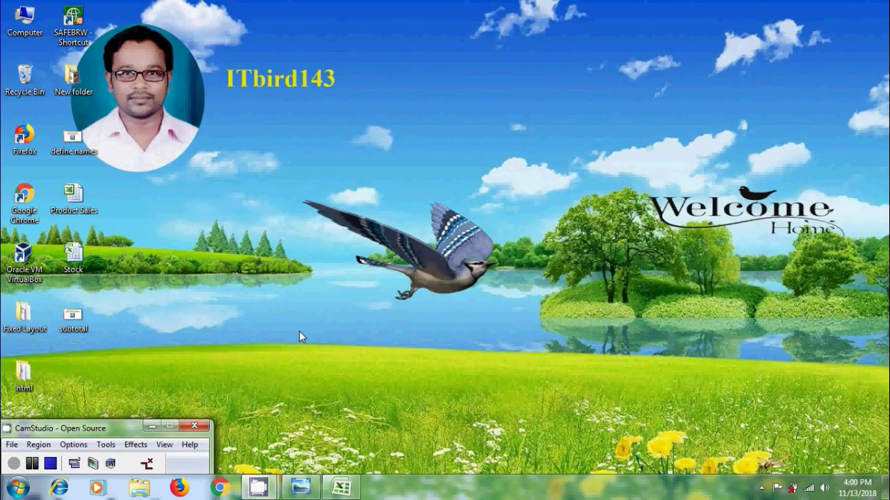
- Switch to the Product Sales workbook in Excel and group the Laptops rows 7 to 11
{"action": "left_click", "coordinate": [301, 488]}
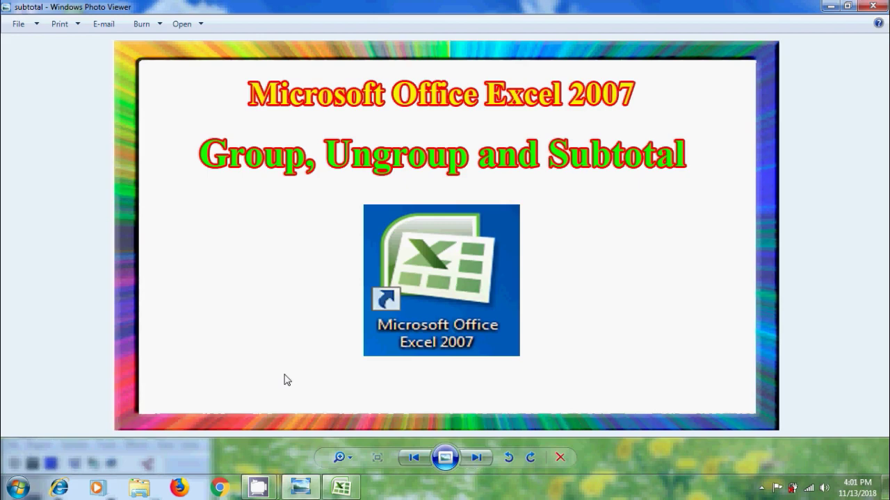
{"action": "left_click", "coordinate": [341, 488]}
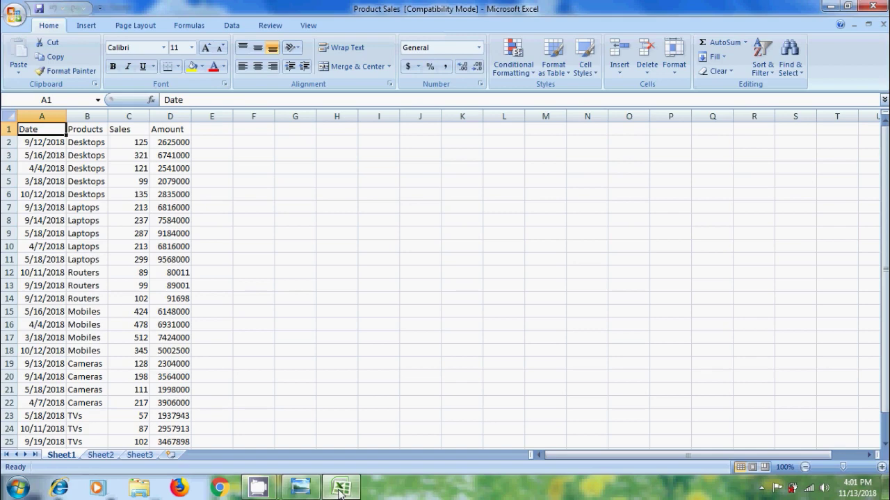
{"action": "left_click", "coordinate": [8, 207]}
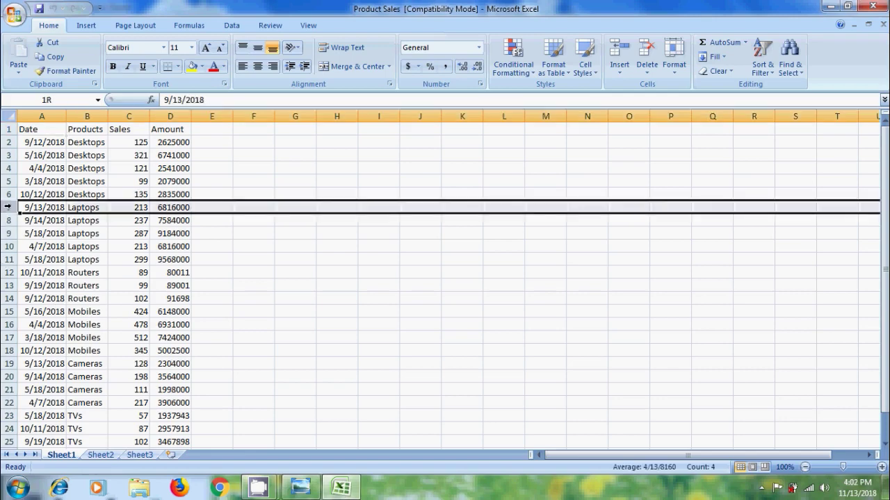
{"action": "left_click_drag", "start_coordinate": [8, 207], "coordinate": [9, 261]}
{"action": "left_click", "coordinate": [231, 26]}
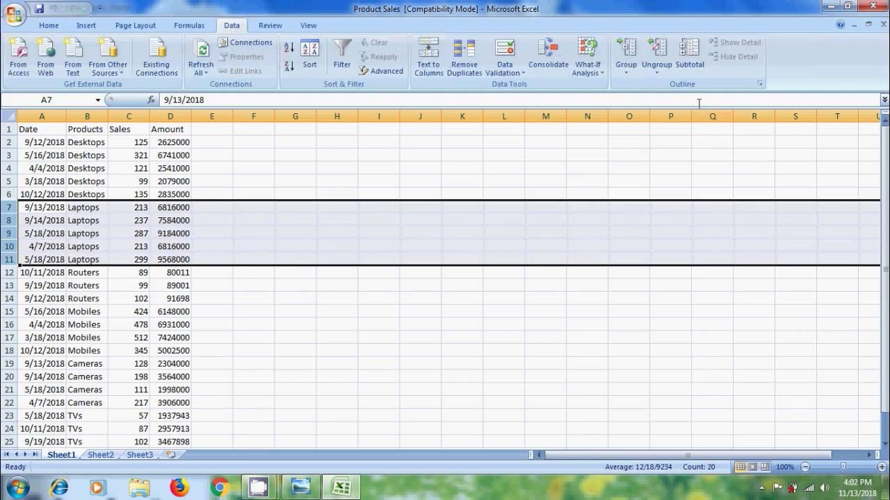
{"action": "left_click", "coordinate": [626, 56]}
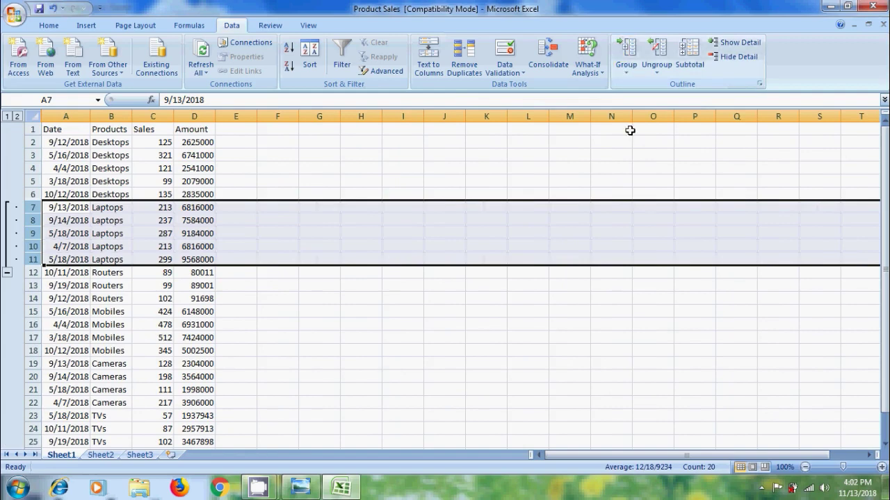
- Collapse the Laptops row group and expand it again from the Routers row directly below it
{"action": "left_click", "coordinate": [7, 273]}
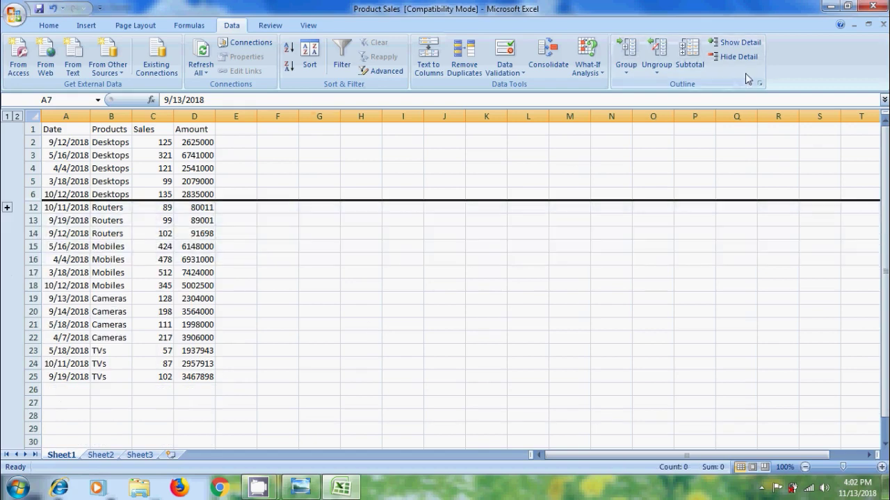
{"action": "key", "text": "Down"}
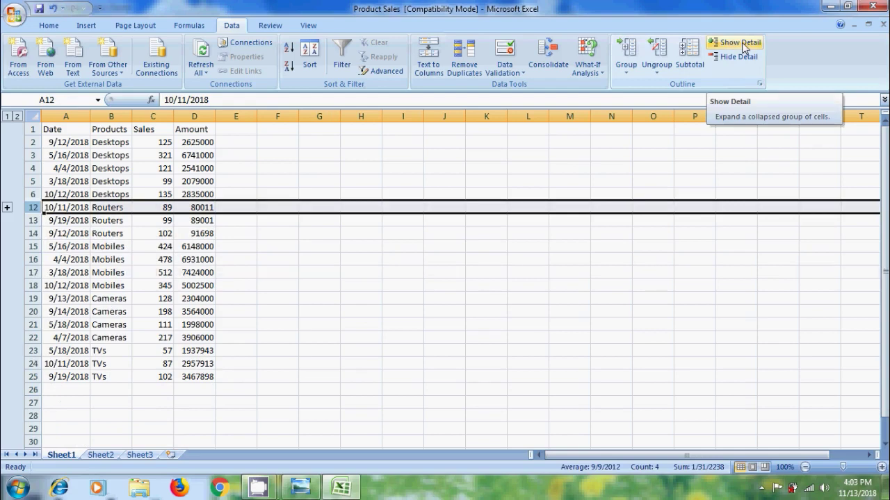
{"action": "left_click", "coordinate": [741, 43]}
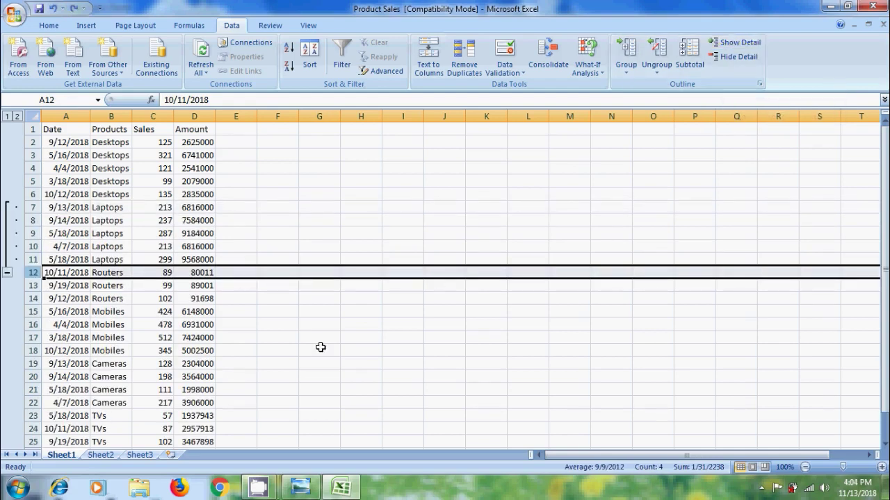
- Group the Mobiles rows 15 to 18
{"action": "left_click_drag", "start_coordinate": [28, 312], "coordinate": [29, 350]}
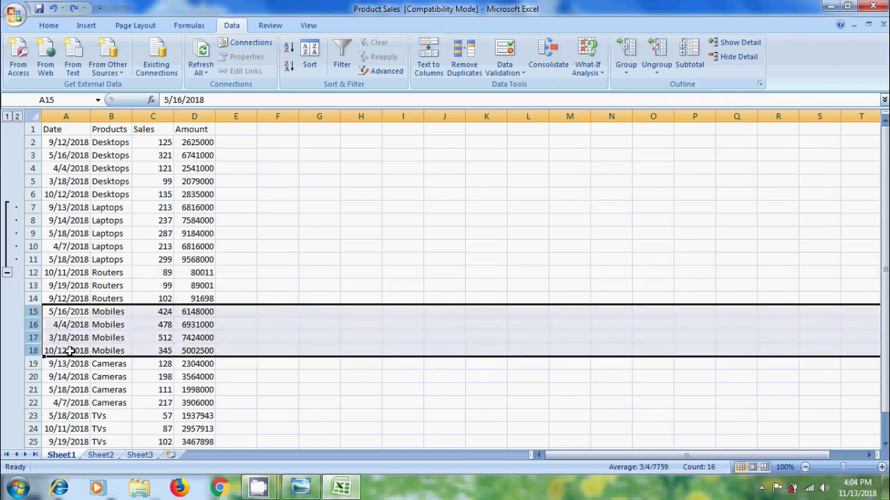
{"action": "left_click", "coordinate": [628, 54]}
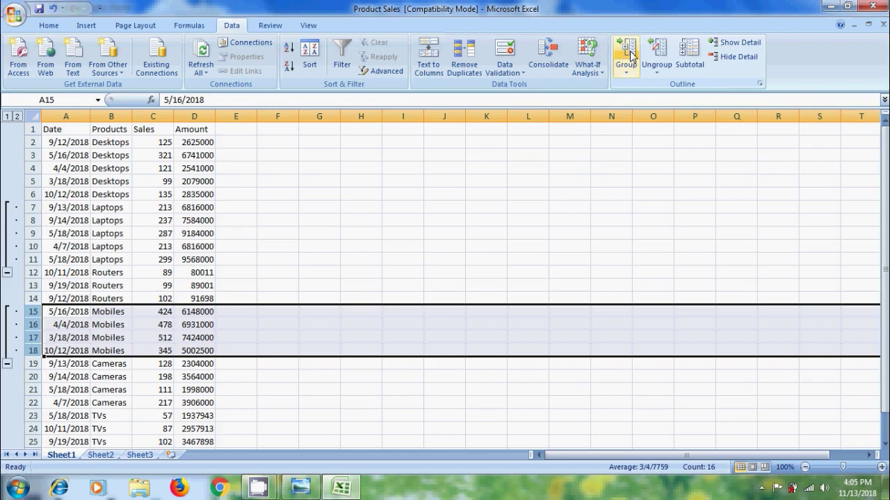
- Clear the outline from the Mobiles rows 15 to 18 and from the Laptops rows 7 to 11
{"action": "left_click", "coordinate": [657, 69]}
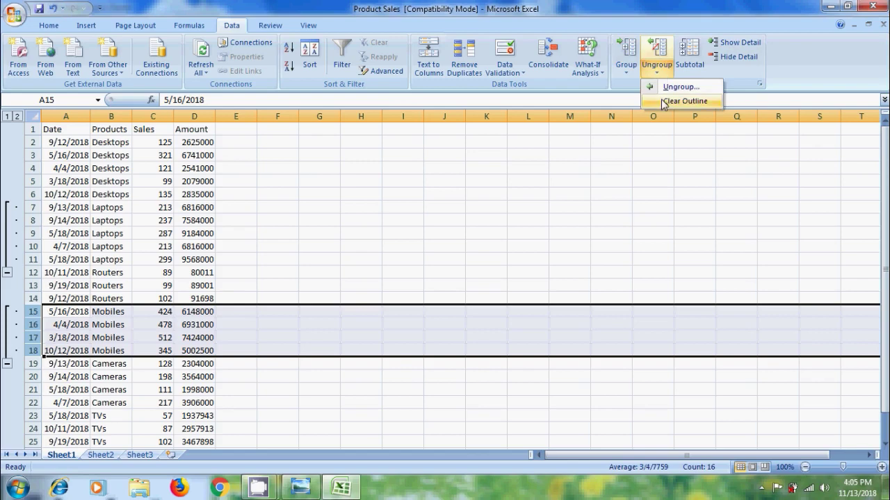
{"action": "left_click", "coordinate": [666, 103]}
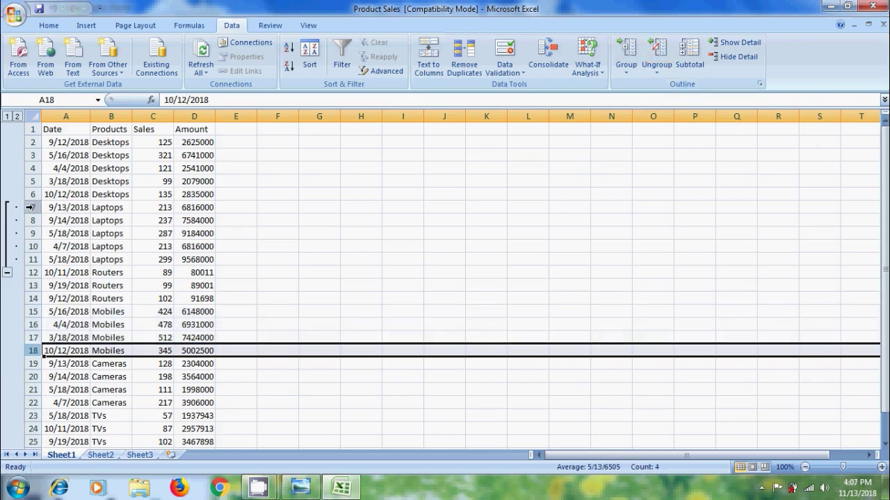
{"action": "left_click_drag", "start_coordinate": [33, 207], "coordinate": [32, 260]}
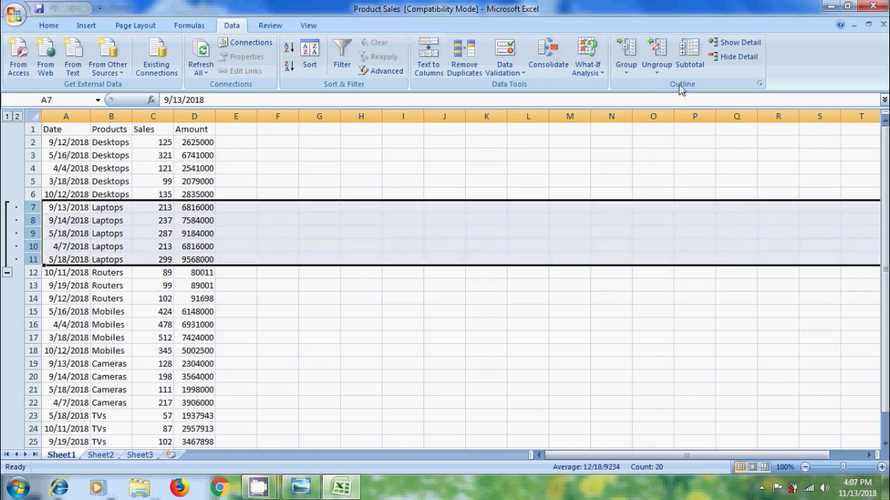
{"action": "left_click", "coordinate": [663, 72]}
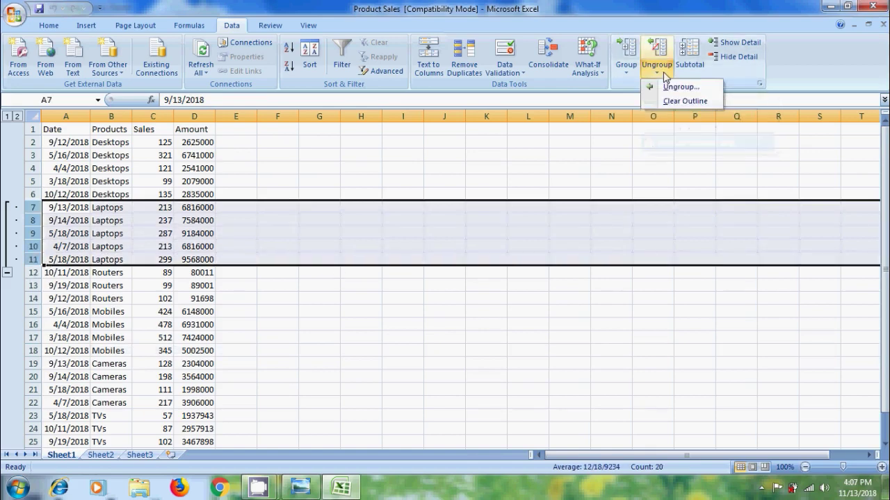
{"action": "left_click", "coordinate": [672, 101]}
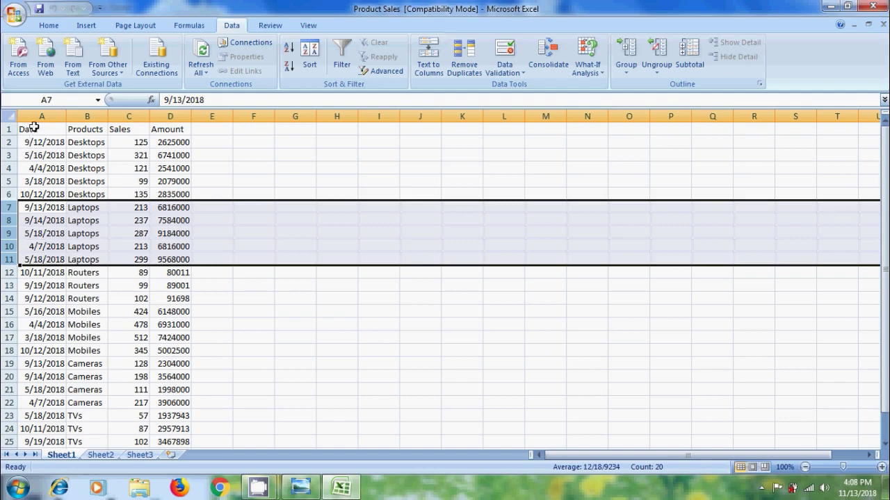
- Start a Subtotal on the sales data in A1:D25, calculated at each change in Products
{"action": "left_click_drag", "start_coordinate": [28, 129], "coordinate": [169, 439]}
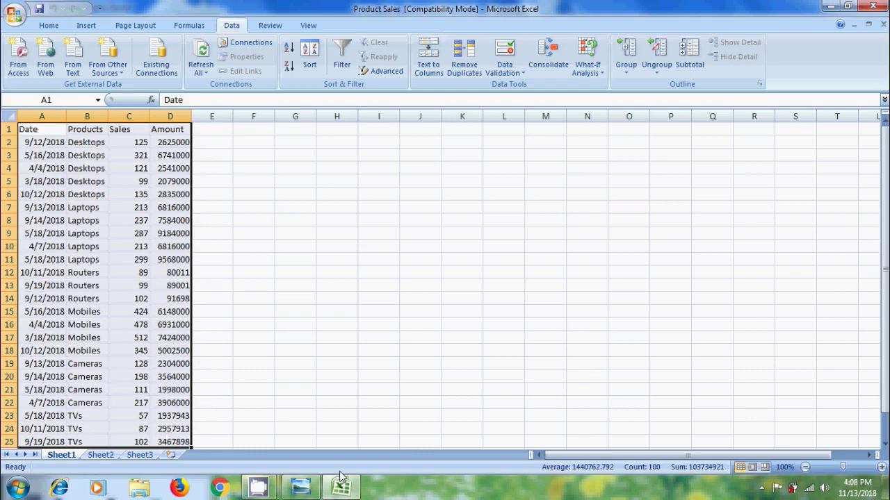
{"action": "left_click", "coordinate": [692, 54]}
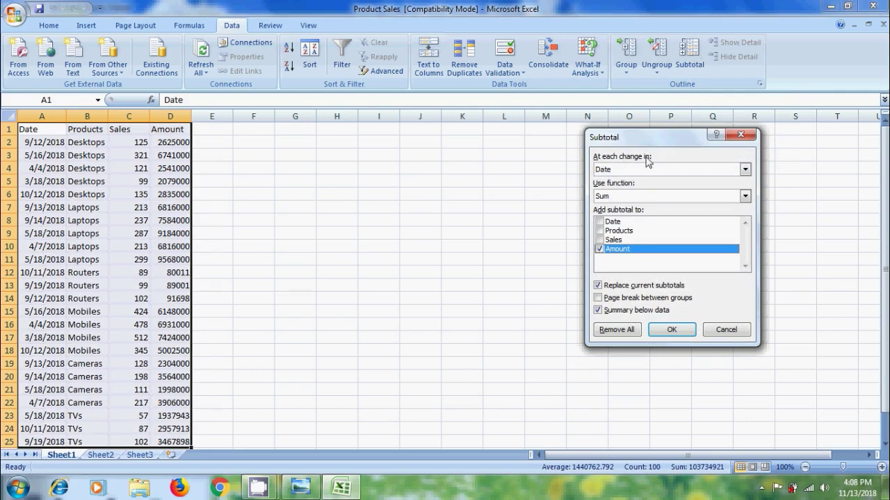
{"action": "left_click", "coordinate": [745, 170]}
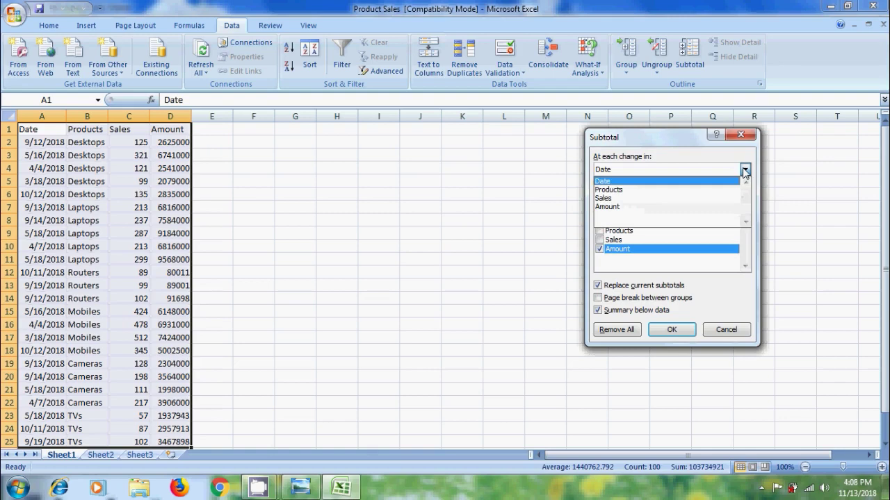
{"action": "left_click", "coordinate": [638, 190]}
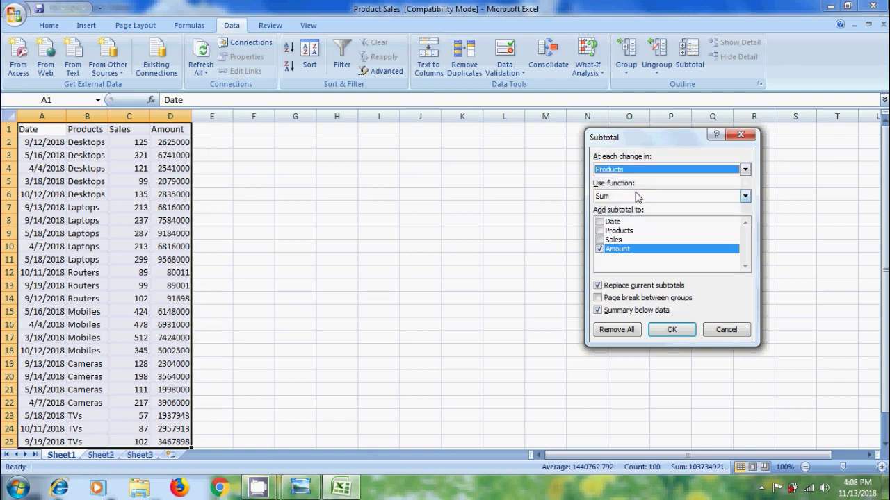
- Keep Sum as the subtotal function, include Sales along with Amount, and apply the subtotals
{"action": "left_click", "coordinate": [746, 197]}
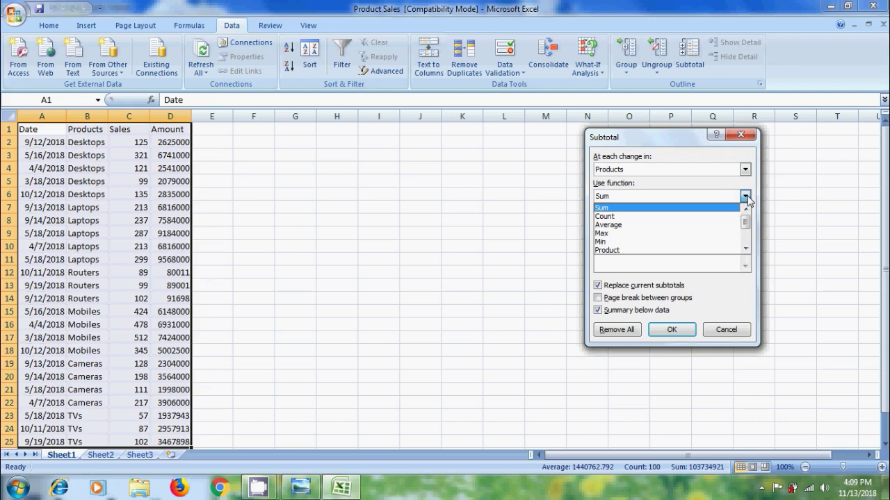
{"action": "left_click", "coordinate": [745, 248]}
{"action": "left_click", "coordinate": [748, 252]}
{"action": "left_click", "coordinate": [748, 252]}
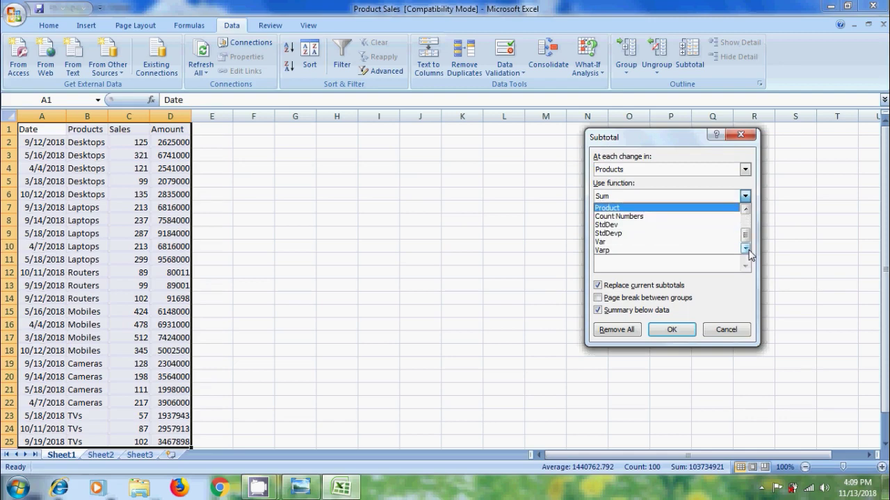
{"action": "left_click", "coordinate": [745, 223]}
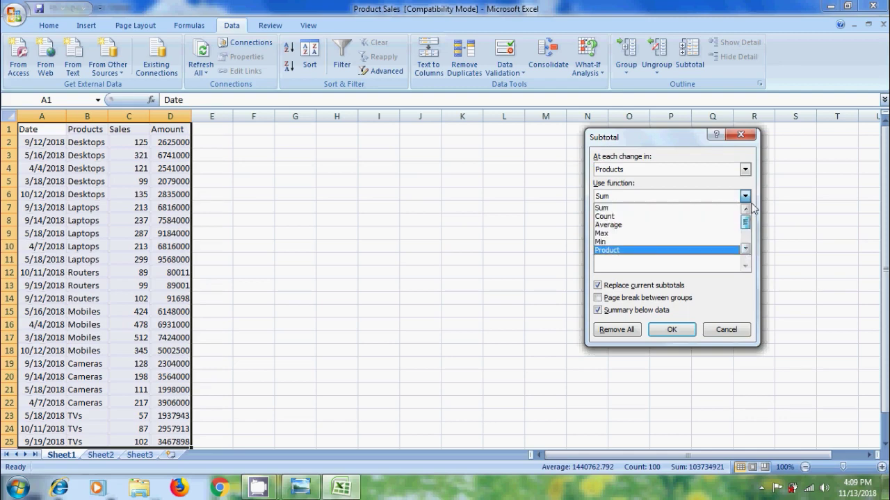
{"action": "left_click", "coordinate": [628, 208]}
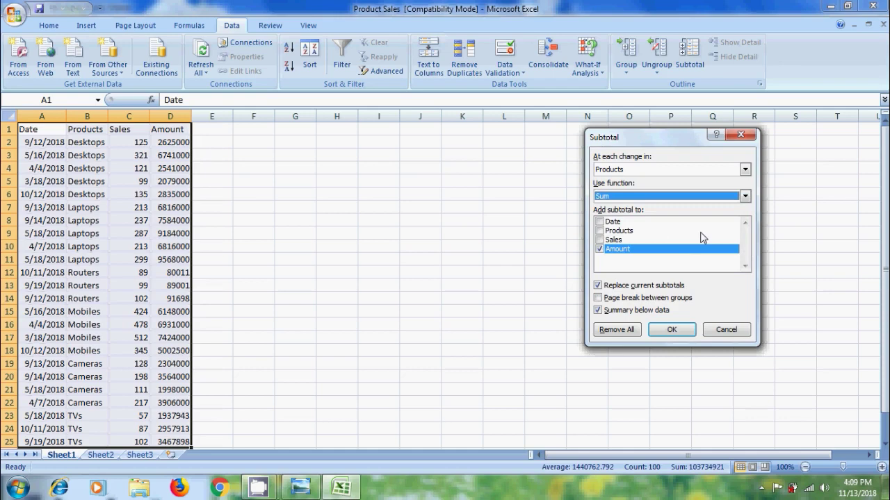
{"action": "left_click", "coordinate": [600, 240]}
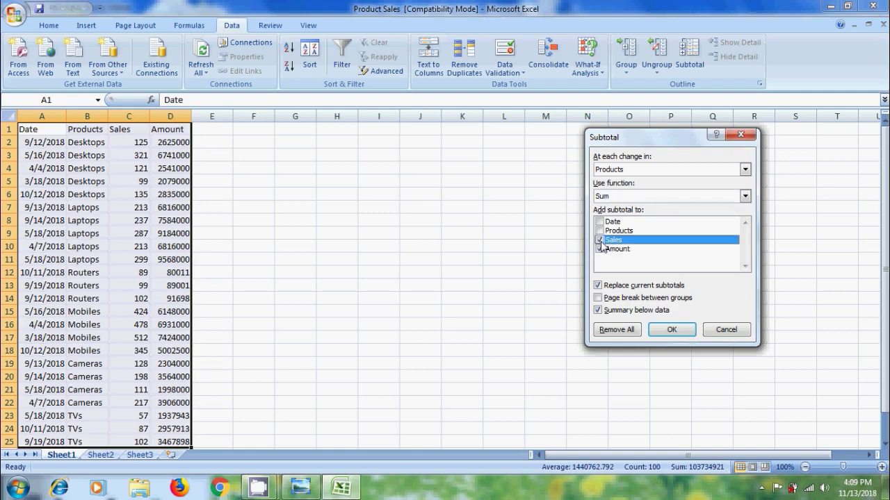
{"action": "left_click", "coordinate": [679, 330]}
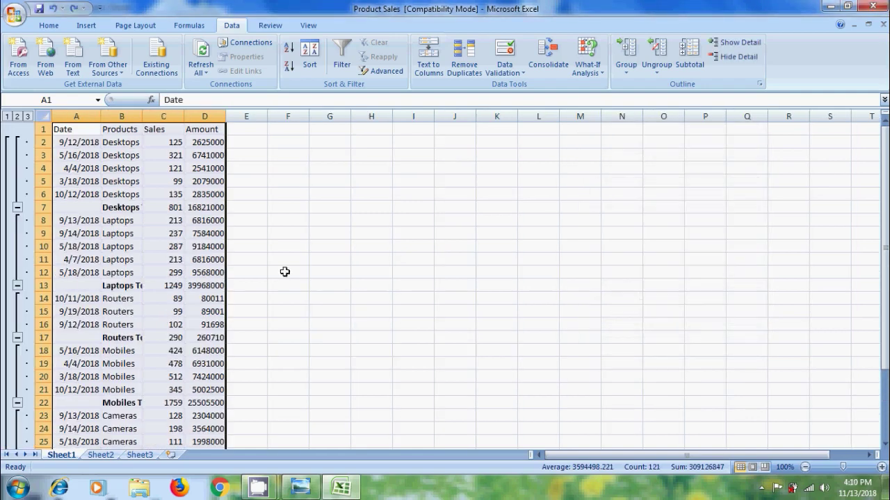
- Widen the Products and Amount columns so the total labels and values fit comfortably
{"action": "left_click_drag", "start_coordinate": [142, 116], "coordinate": [191, 128]}
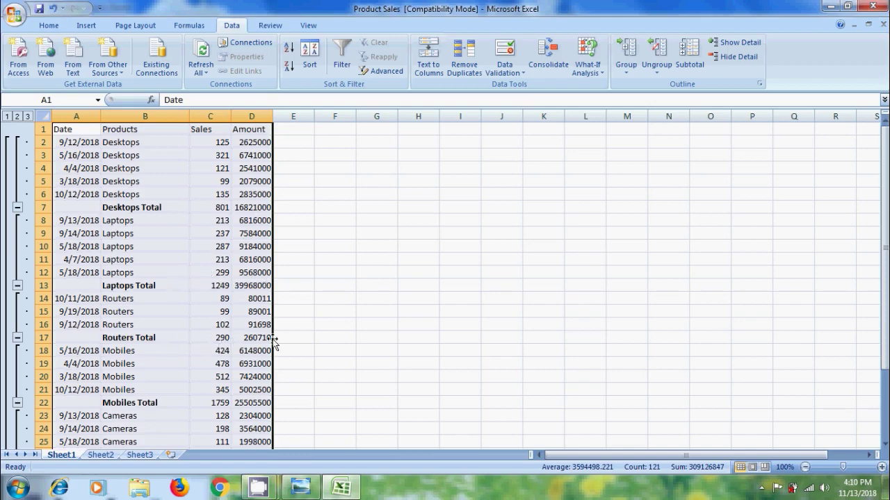
{"action": "left_click_drag", "start_coordinate": [886, 335], "coordinate": [886, 345]}
{"action": "left_click_drag", "start_coordinate": [274, 116], "coordinate": [309, 116]}
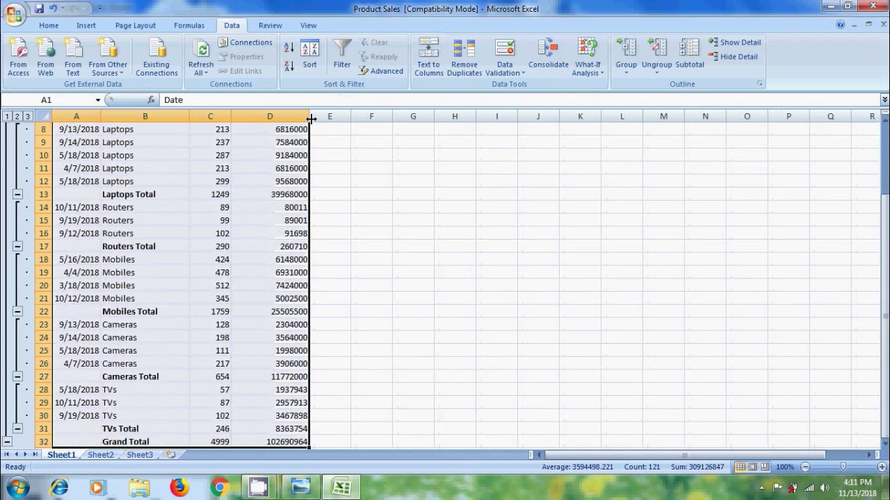
{"action": "left_click_drag", "start_coordinate": [886, 326], "coordinate": [886, 309]}
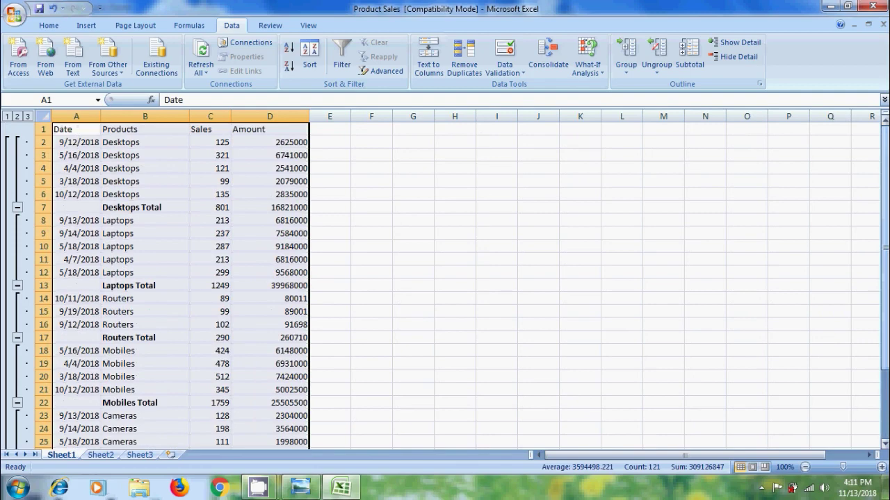
- Collapse the Desktops, Laptops, Routers, Mobiles, Cameras and TVs groups down to their total rows
{"action": "left_click", "coordinate": [18, 207]}
{"action": "left_click", "coordinate": [18, 221]}
{"action": "left_click", "coordinate": [18, 207]}
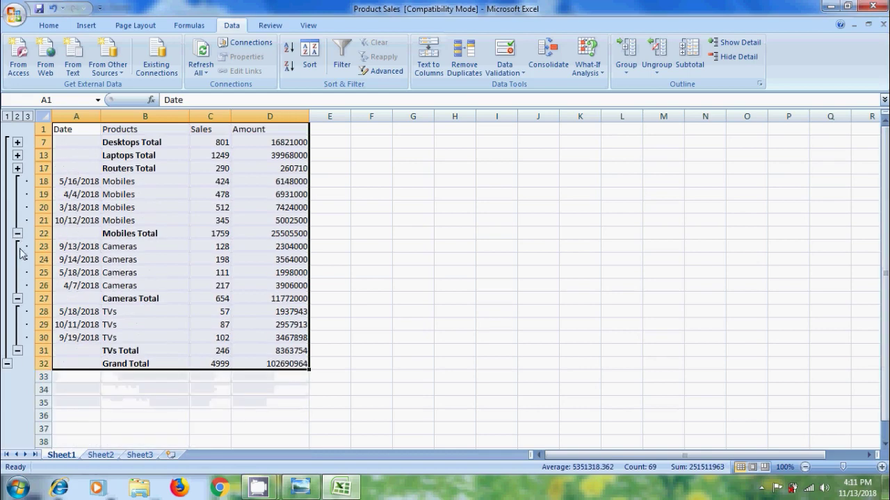
{"action": "left_click", "coordinate": [17, 235]}
{"action": "left_click", "coordinate": [17, 247]}
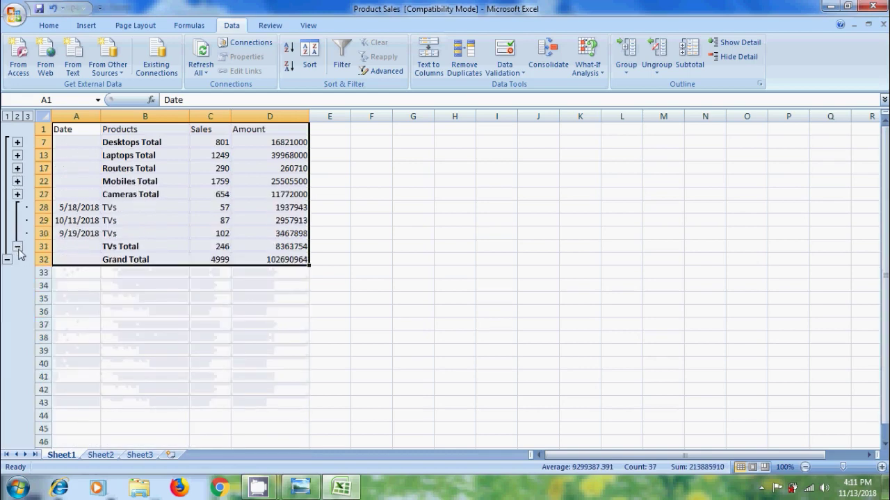
{"action": "left_click", "coordinate": [17, 246]}
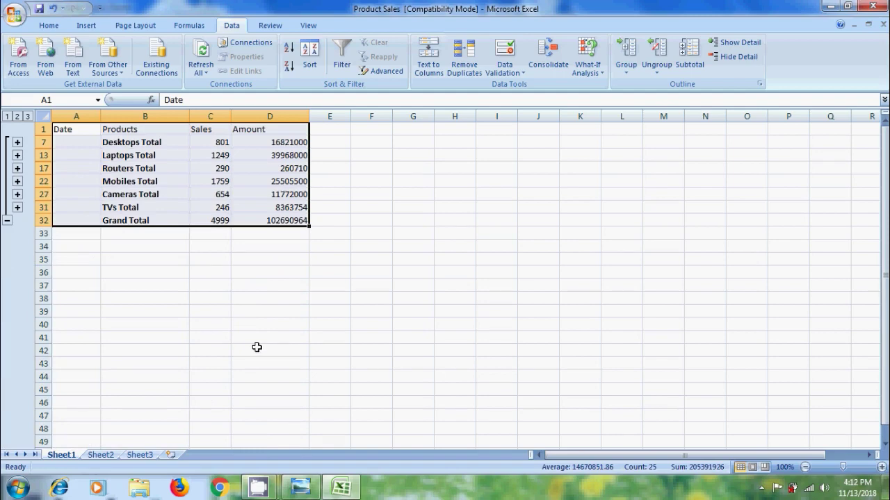
- Remove all subtotals from the sales data
{"action": "left_click", "coordinate": [692, 56]}
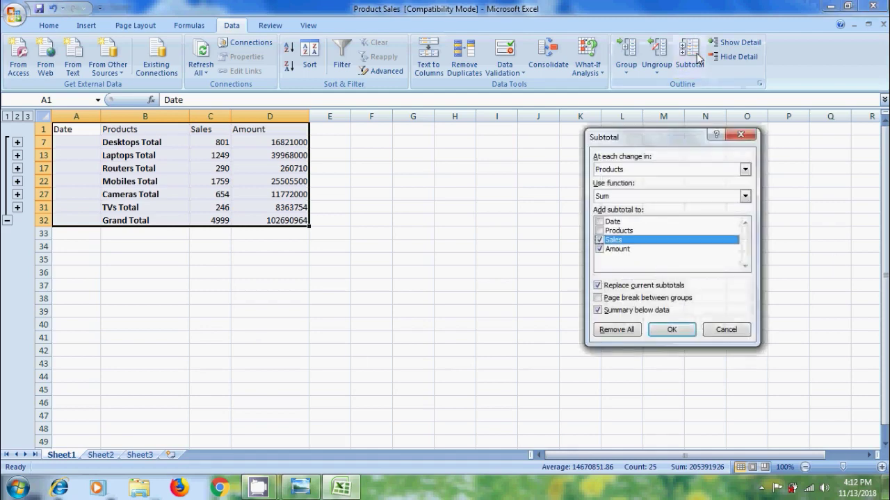
{"action": "left_click", "coordinate": [633, 331]}
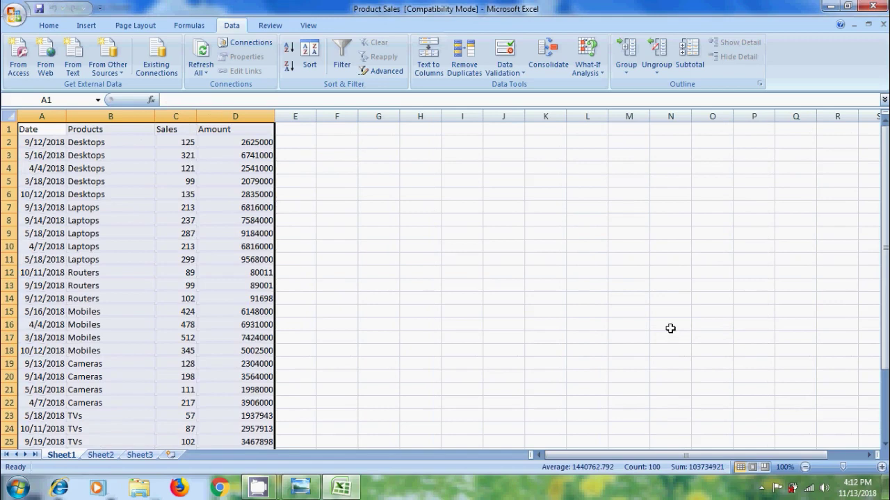
- Switch to the subtotal image in Windows Photo Viewer and minimize the open windows to the desktop
{"action": "left_click", "coordinate": [300, 488]}
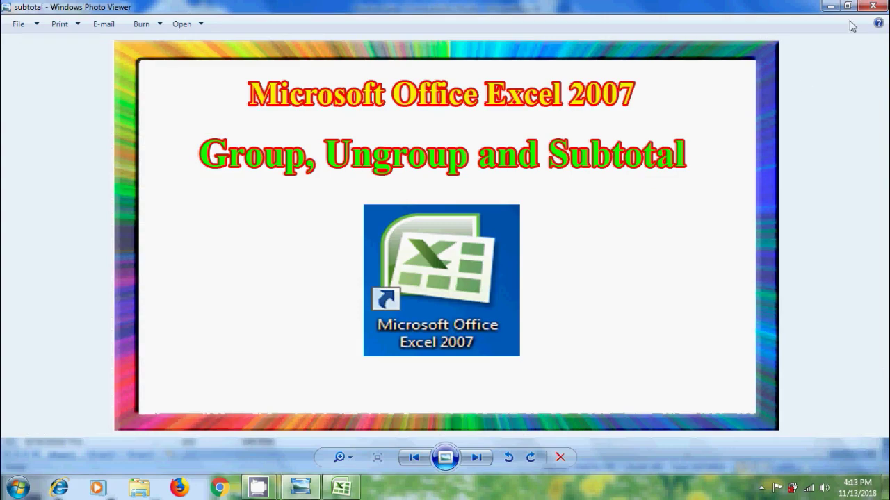
{"action": "left_click", "coordinate": [831, 5]}
{"action": "left_click", "coordinate": [832, 5]}
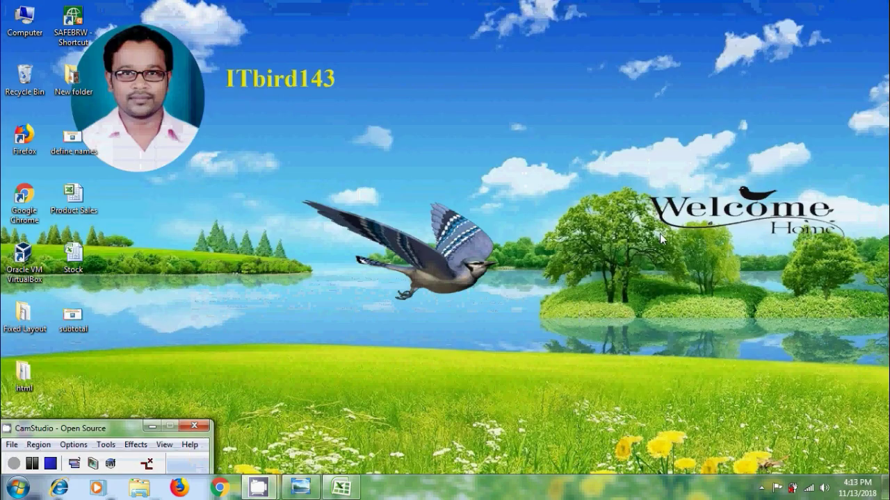